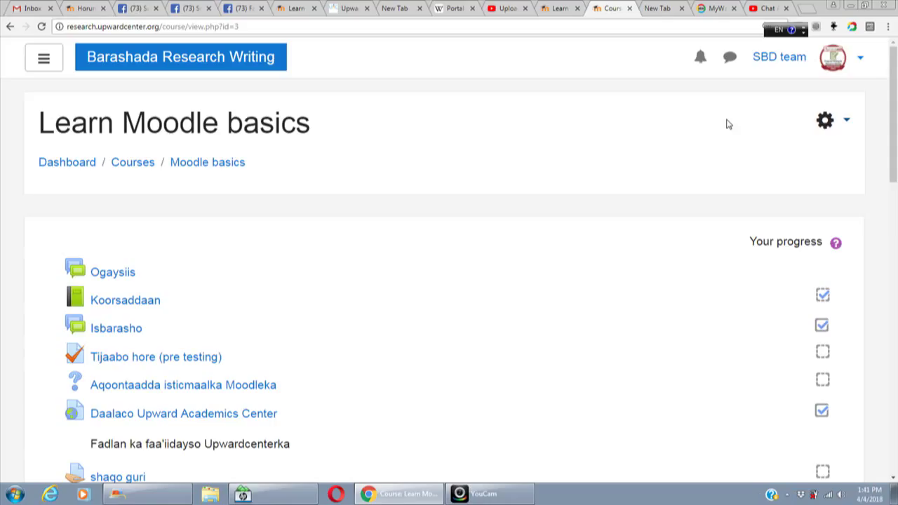
- Turn on course editing and start adding a Chat activity to the Casharka Koowaad (Usbuuc 1 iyo 2) section
{"action": "left_click", "coordinate": [847, 122]}
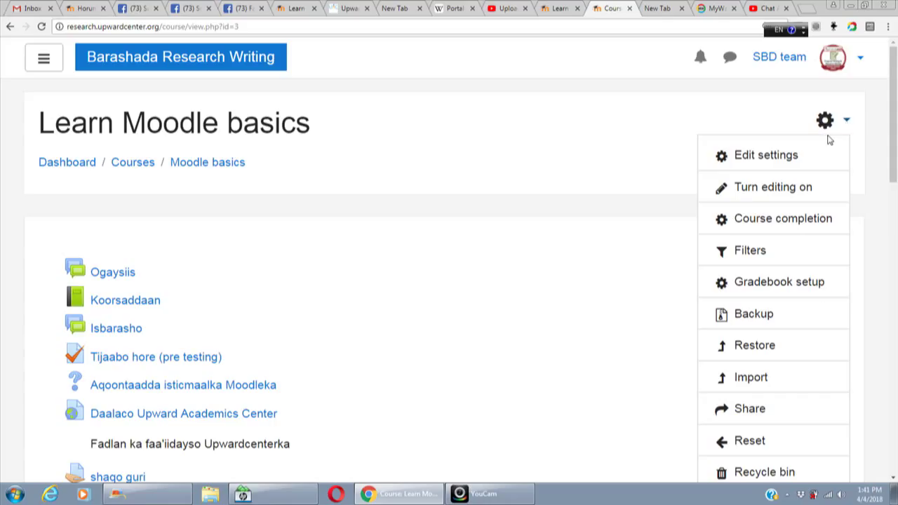
{"action": "left_click", "coordinate": [771, 189]}
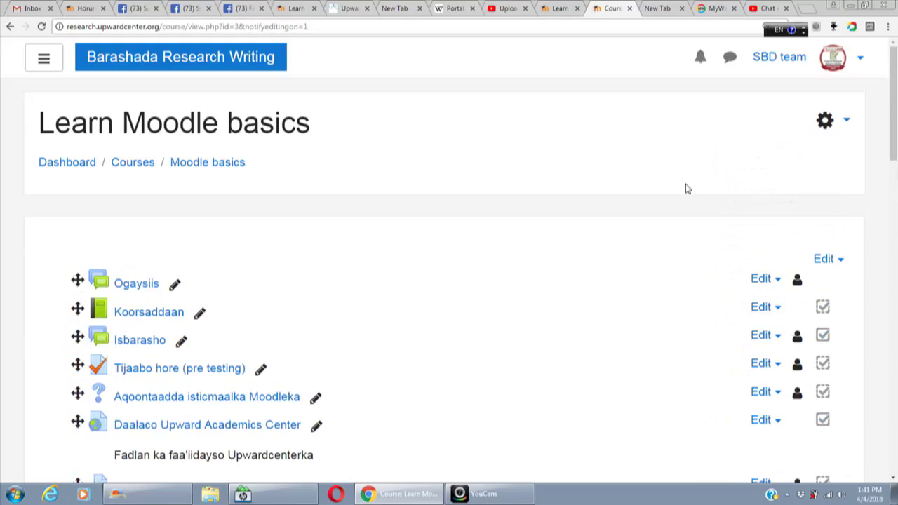
{"action": "left_click_drag", "start_coordinate": [894, 139], "coordinate": [894, 286]}
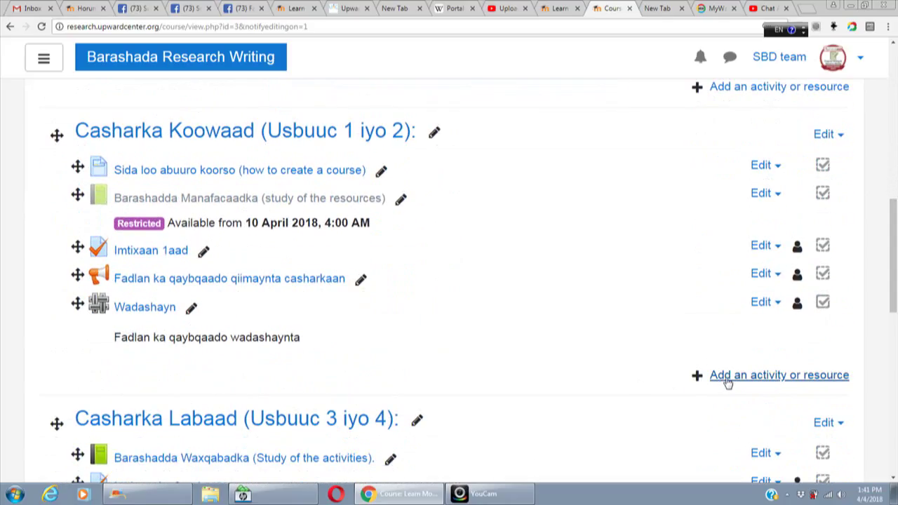
{"action": "left_click", "coordinate": [727, 379]}
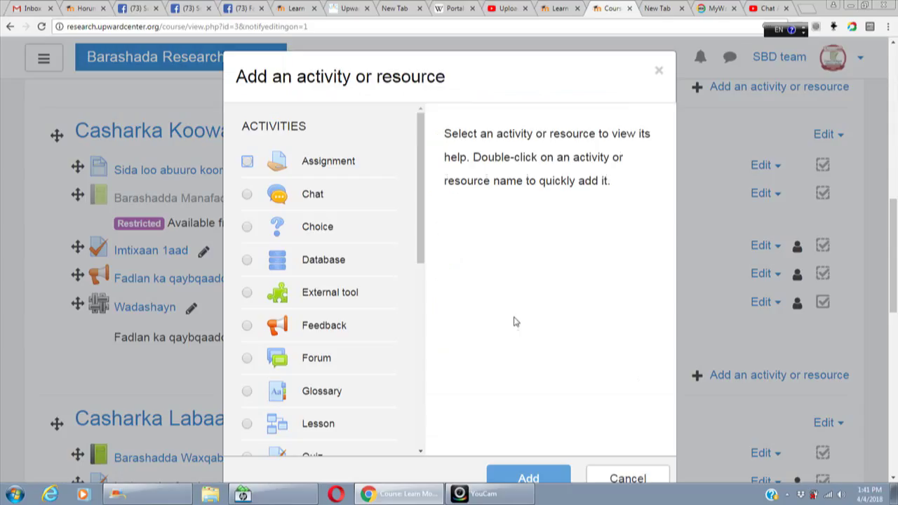
{"action": "left_click", "coordinate": [247, 194]}
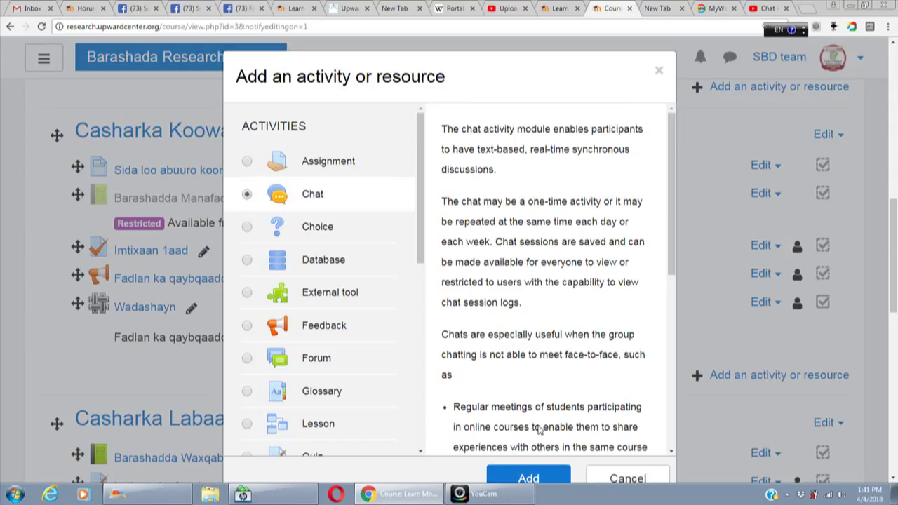
{"action": "left_click", "coordinate": [521, 473]}
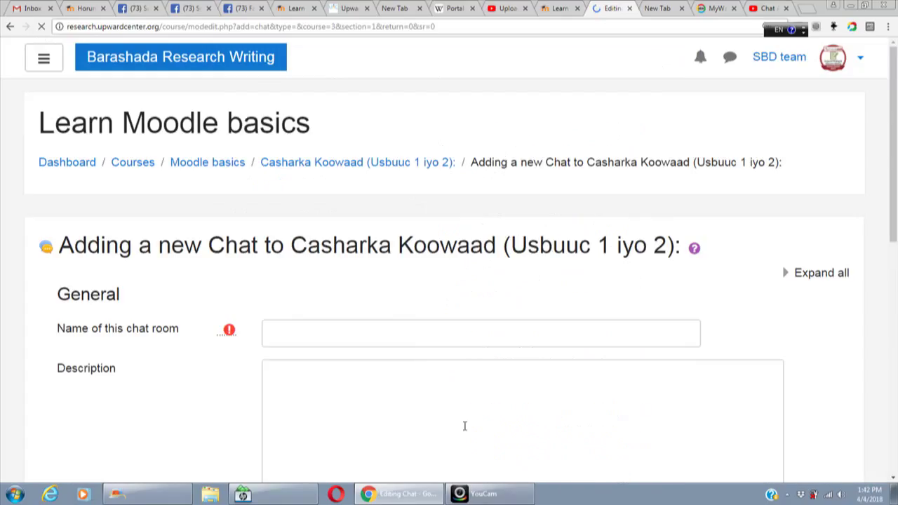
- Name the chat room "Isticmalka Moodleka"
{"action": "left_click_drag", "start_coordinate": [896, 220], "coordinate": [896, 220]}
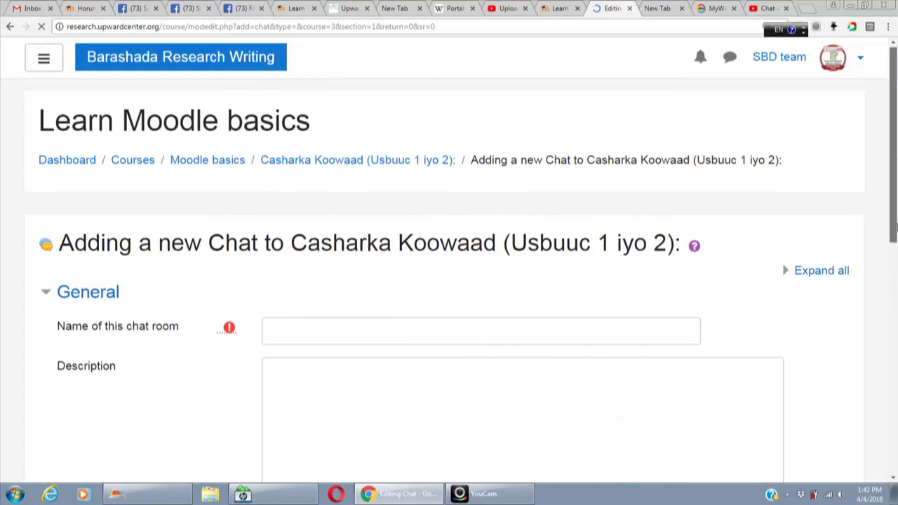
{"action": "scroll", "coordinate": [896, 221], "scroll_direction": "down", "scroll_amount": 1}
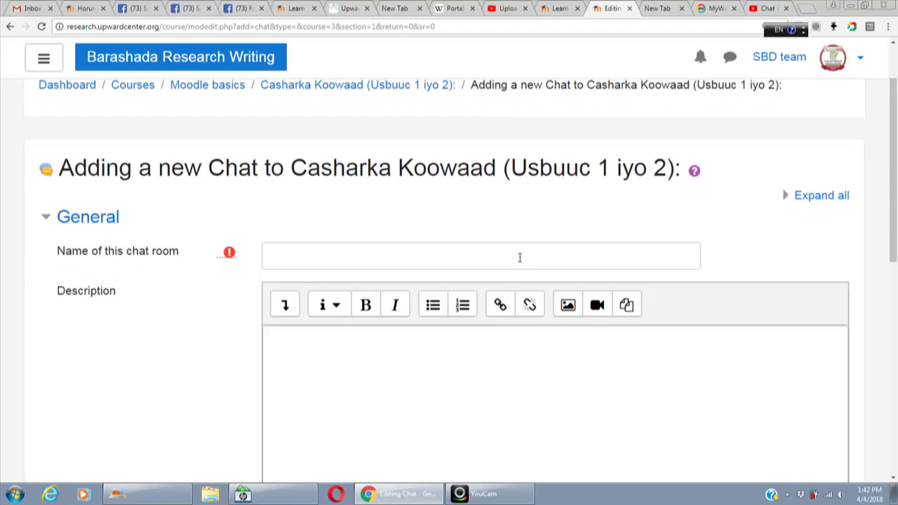
{"action": "left_click", "coordinate": [519, 257]}
{"action": "type", "text": "Isti"}
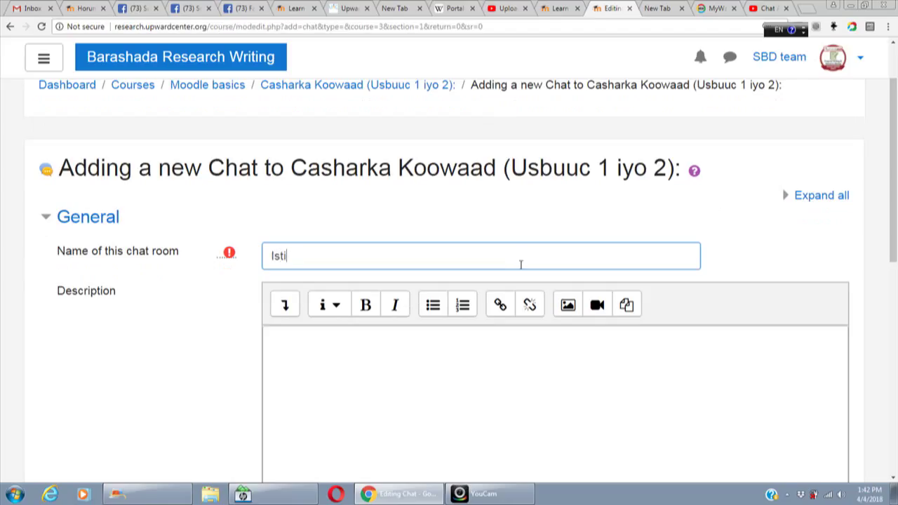
{"action": "type", "text": "cmalka Moodl"}
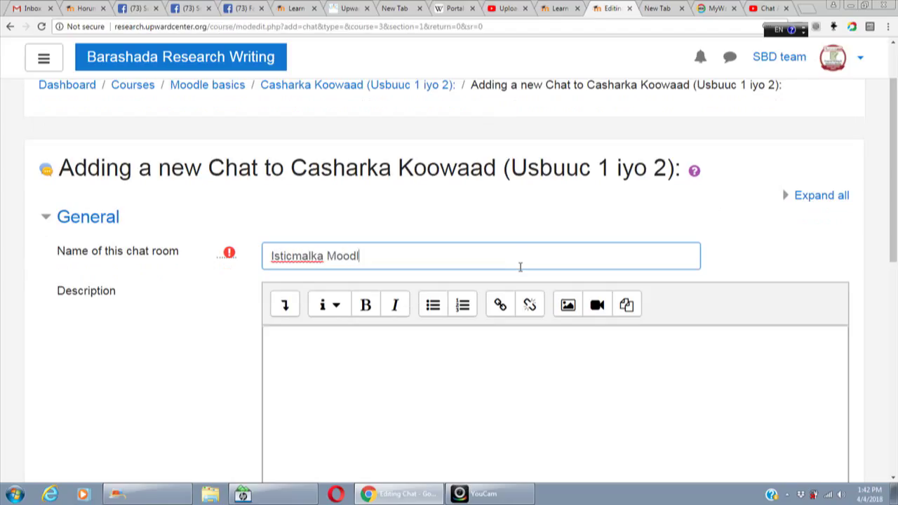
{"action": "type", "text": "eka"}
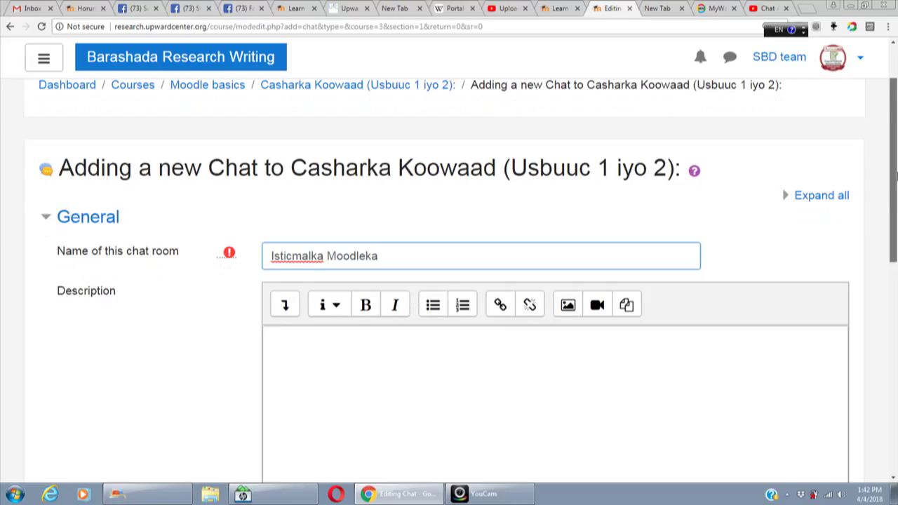
- Enter the description "Fadlan ka soo gal doodcilmiyeedka" for the chat and have it displayed on the course page
{"action": "scroll", "coordinate": [895, 175], "scroll_direction": "down", "scroll_amount": 2}
{"action": "left_click", "coordinate": [523, 276]}
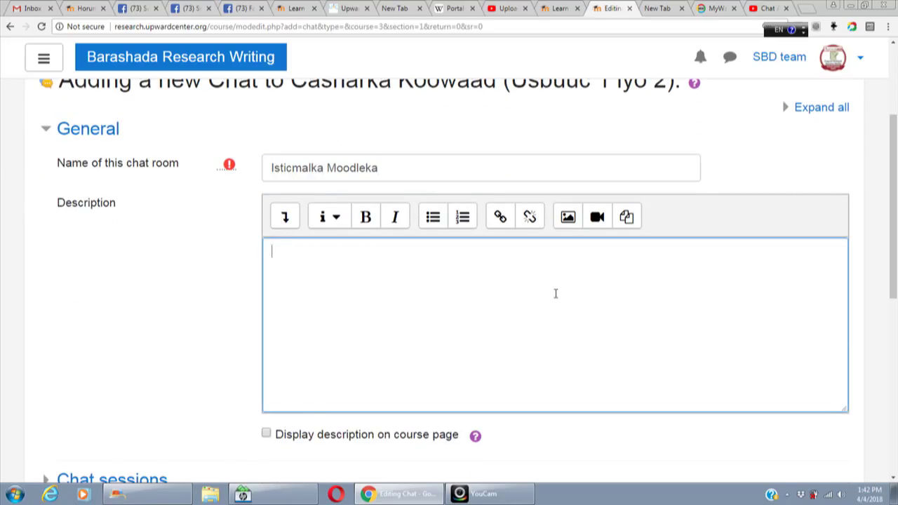
{"action": "type", "text": "Fadlan ka q"}
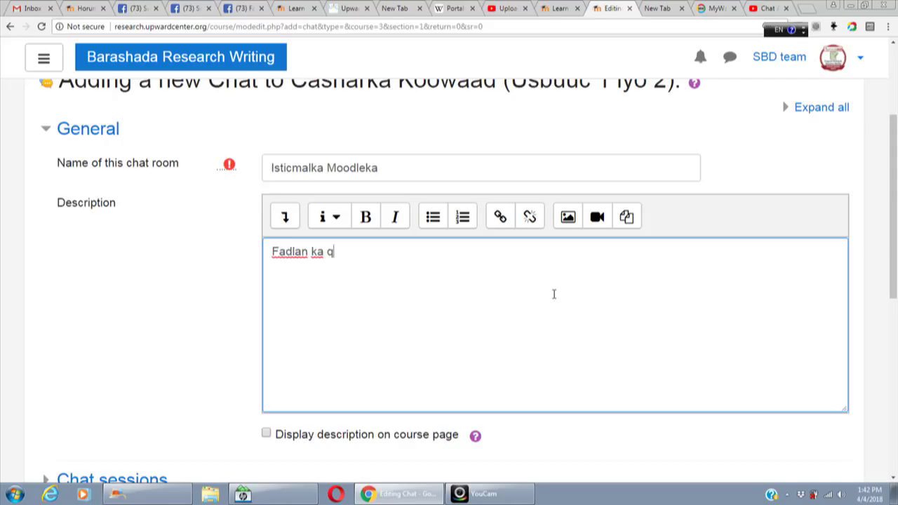
{"action": "key", "text": "BackSpace"}
{"action": "type", "text": "soo gal qolkaan lagudoo"}
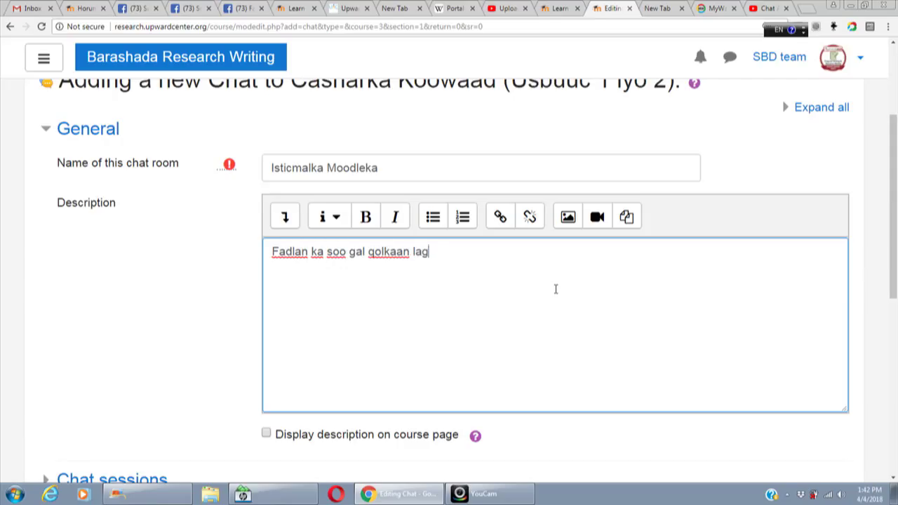
{"action": "key", "text": "BackSpace"}
{"action": "key", "text": "BackSpace"}
{"action": "key", "text": "BackSpace"}
{"action": "type", "text": "doo"}
{"action": "key", "text": "BackSpace"}
{"action": "key", "text": "BackSpace"}
{"action": "key", "text": "BackSpace"}
{"action": "key", "text": "BackSpace"}
{"action": "key", "text": "BackSpace"}
{"action": "key", "text": "BackSpace"}
{"action": "key", "text": "BackSpace"}
{"action": "key", "text": "BackSpace"}
{"action": "key", "text": "BackSpace"}
{"action": "key", "text": "BackSpace"}
{"action": "key", "text": "BackSpace"}
{"action": "key", "text": "BackSpace"}
{"action": "key", "text": "BackSpace"}
{"action": "key", "text": "BackSpace"}
{"action": "key", "text": "BackSpace"}
{"action": "key", "text": "BackSpace"}
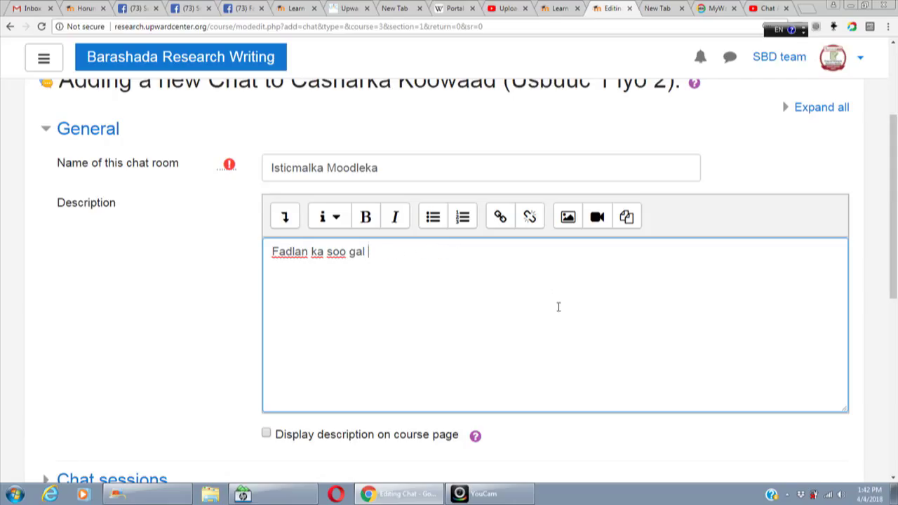
{"action": "type", "text": "doodcilmiyeedka"}
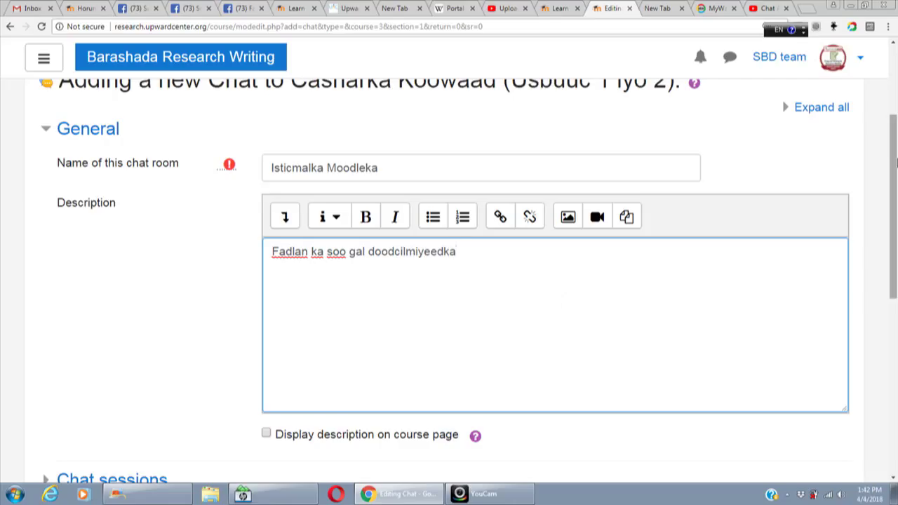
{"action": "left_click_drag", "start_coordinate": [895, 174], "coordinate": [895, 239]}
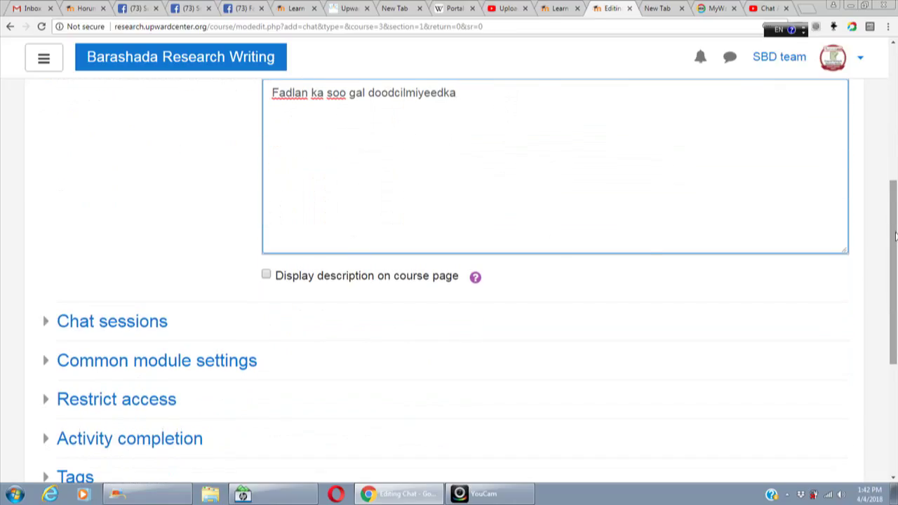
{"action": "left_click", "coordinate": [266, 274]}
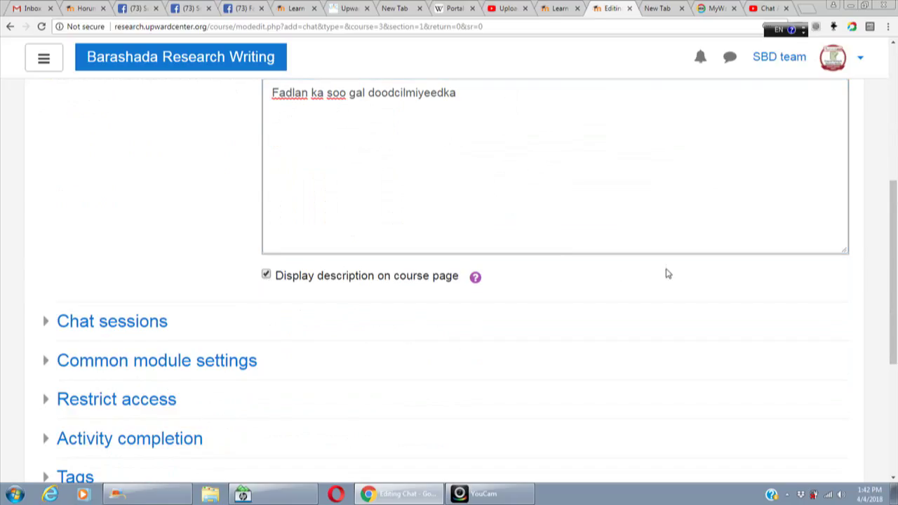
- Expand the chat session settings and set the day of the next chat time to 17
{"action": "scroll", "coordinate": [896, 251], "scroll_direction": "down", "scroll_amount": 1}
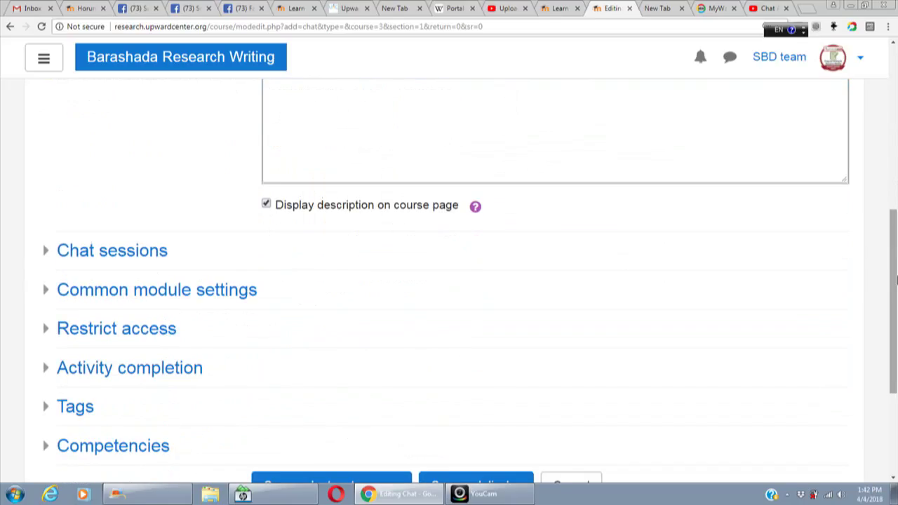
{"action": "left_click", "coordinate": [105, 253]}
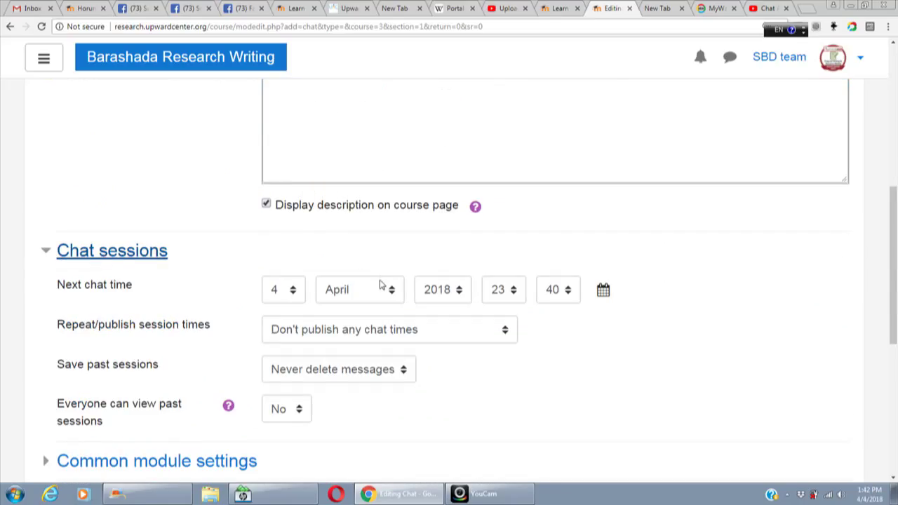
{"action": "left_click", "coordinate": [294, 295]}
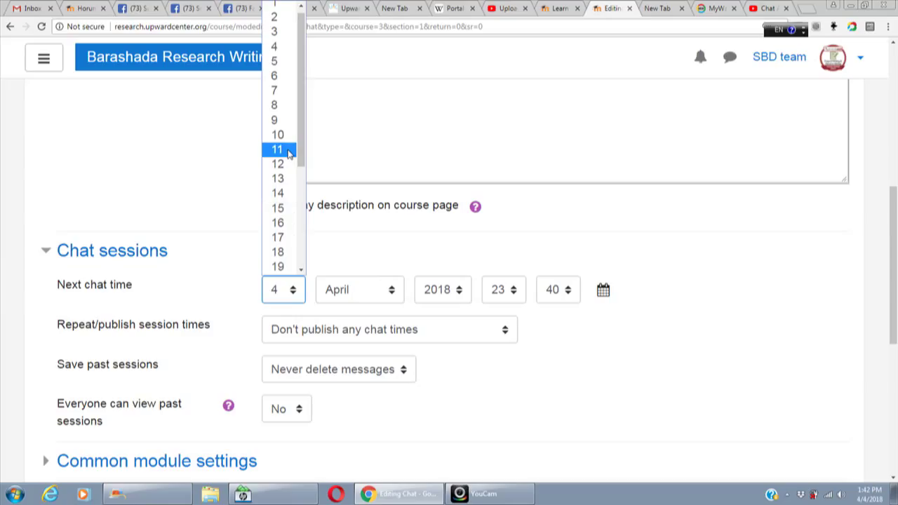
{"action": "left_click", "coordinate": [286, 149]}
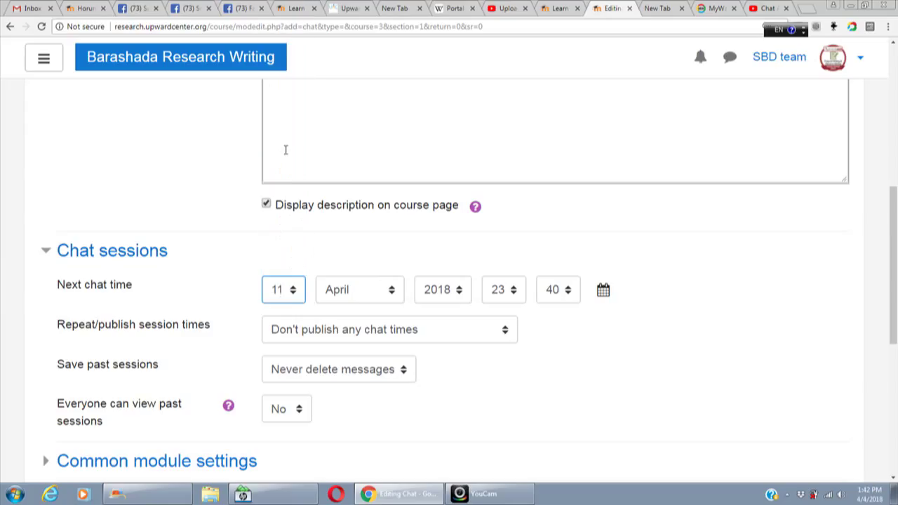
{"action": "left_click", "coordinate": [301, 292]}
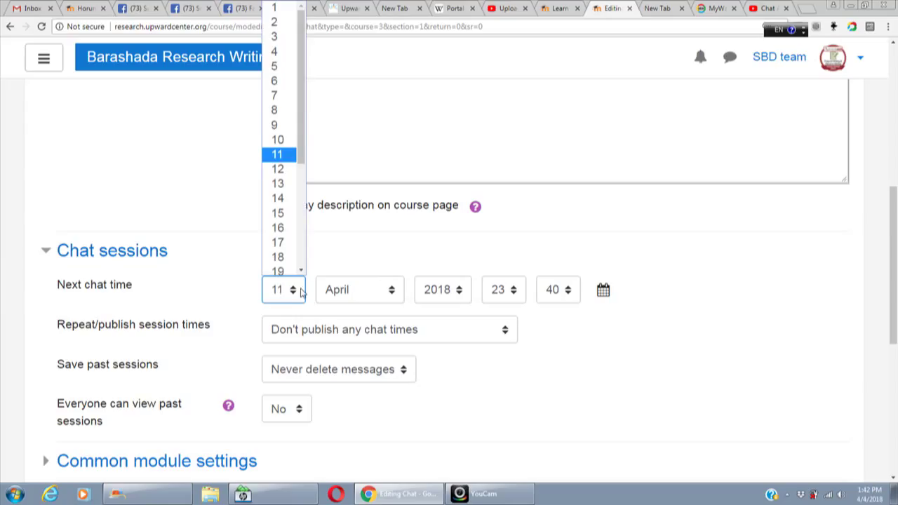
{"action": "left_click", "coordinate": [278, 243]}
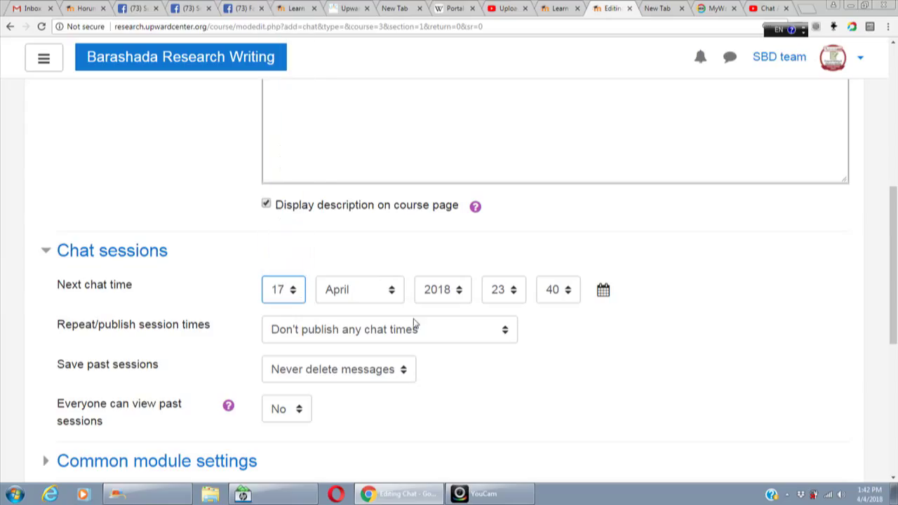
- Set the chat sessions to repeat at the same time every week and allow everyone to view past sessions
{"action": "left_click", "coordinate": [505, 331]}
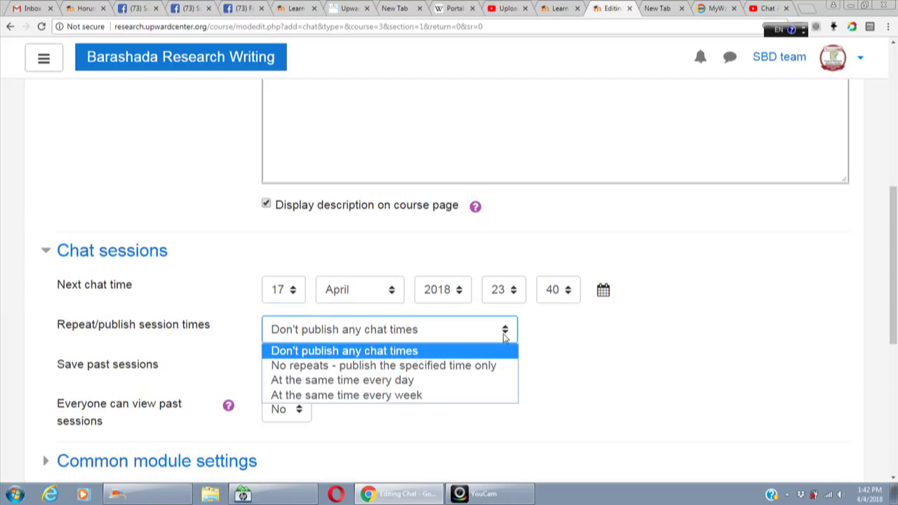
{"action": "left_click", "coordinate": [430, 396]}
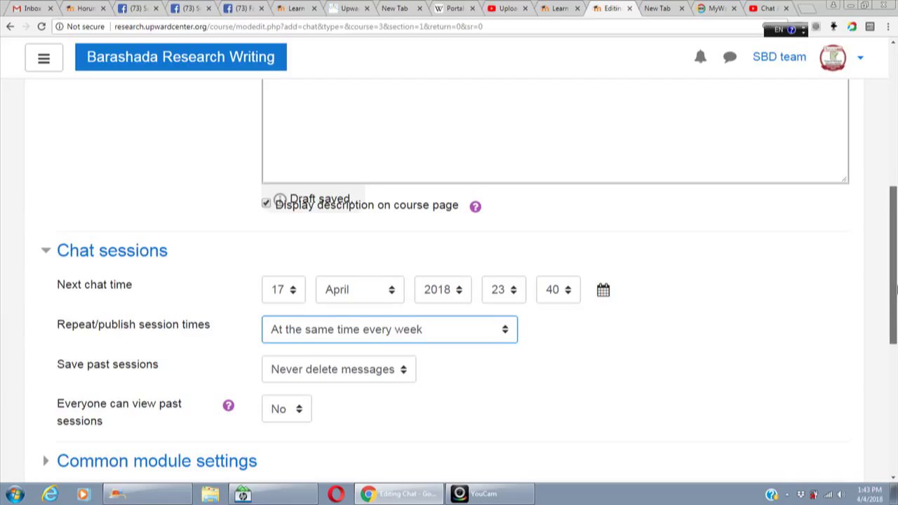
{"action": "left_click_drag", "start_coordinate": [895, 287], "coordinate": [896, 324]}
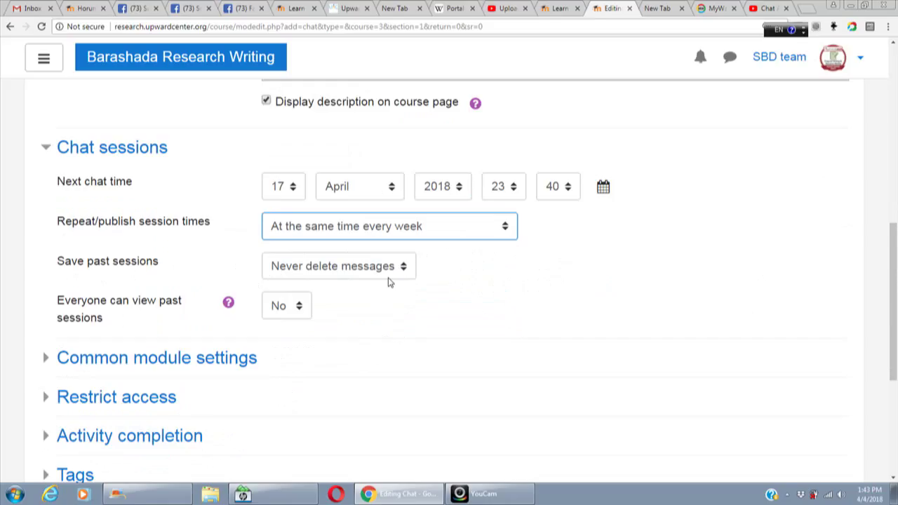
{"action": "left_click", "coordinate": [303, 311]}
{"action": "left_click", "coordinate": [291, 341]}
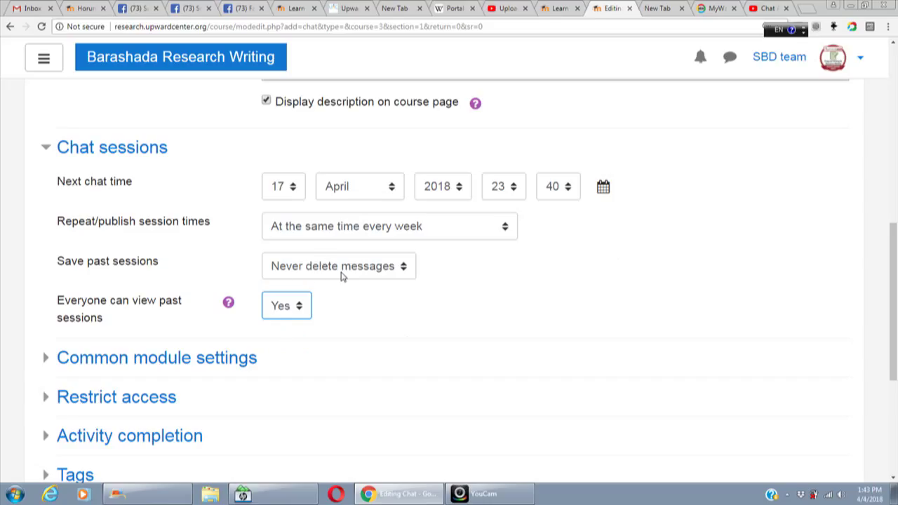
- Expand the common module settings of the chat and review its availability and group options
{"action": "left_click_drag", "start_coordinate": [892, 278], "coordinate": [895, 307]}
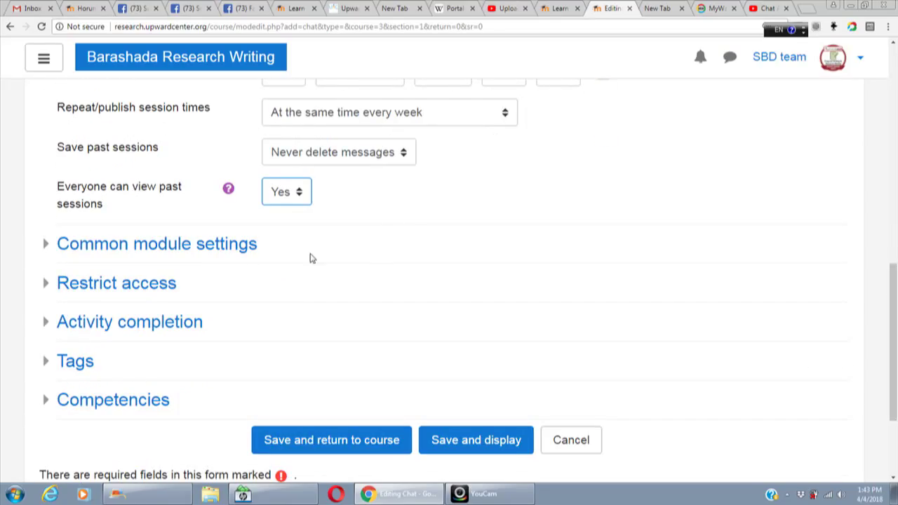
{"action": "left_click", "coordinate": [210, 250]}
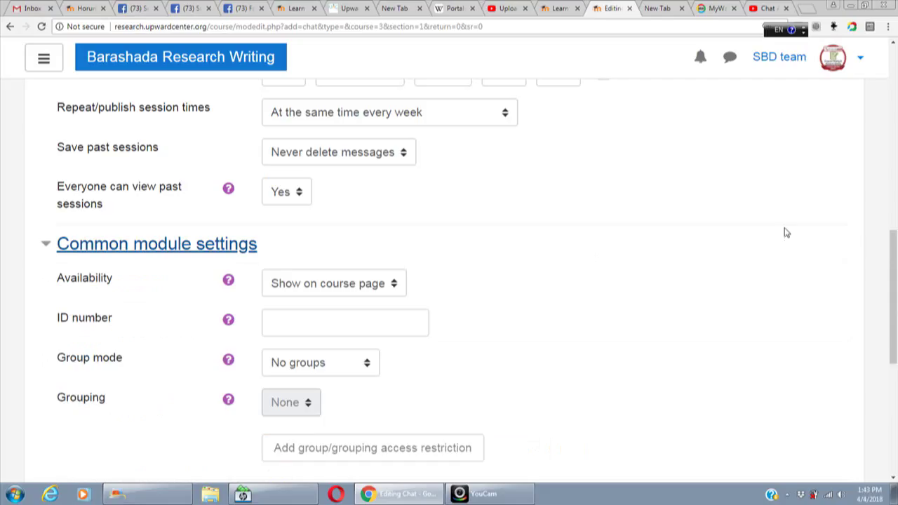
{"action": "left_click_drag", "start_coordinate": [894, 239], "coordinate": [894, 310]}
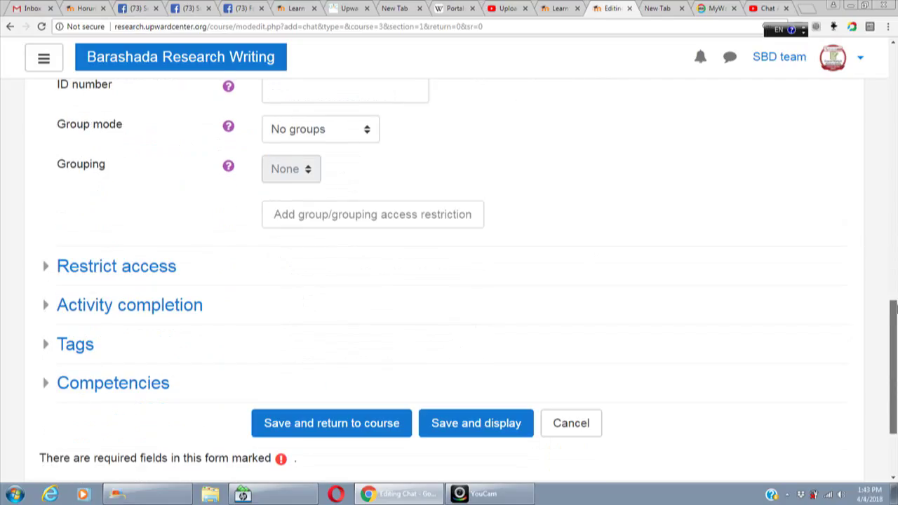
- Enable the chat's expected completion date in the activity completion settings, set it to 18 April 2018, and save back to the course
{"action": "left_click", "coordinate": [149, 309]}
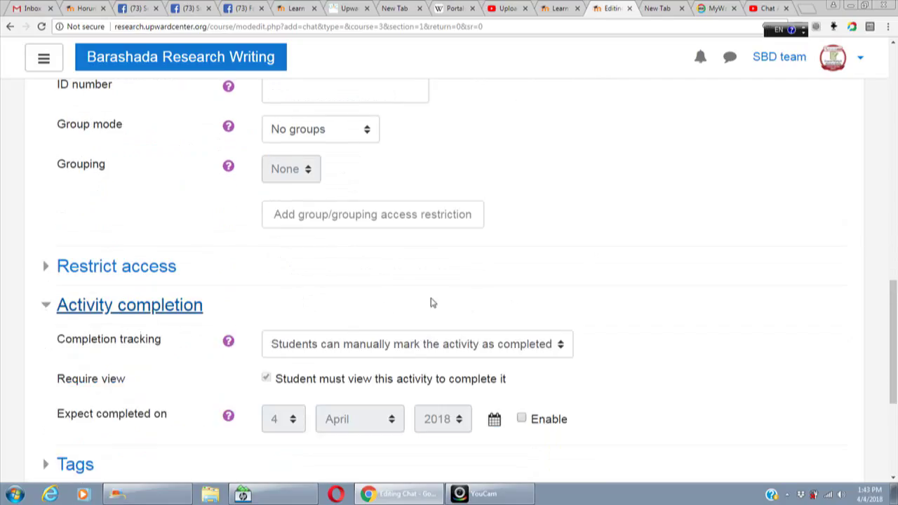
{"action": "left_click_drag", "start_coordinate": [895, 301], "coordinate": [895, 323]}
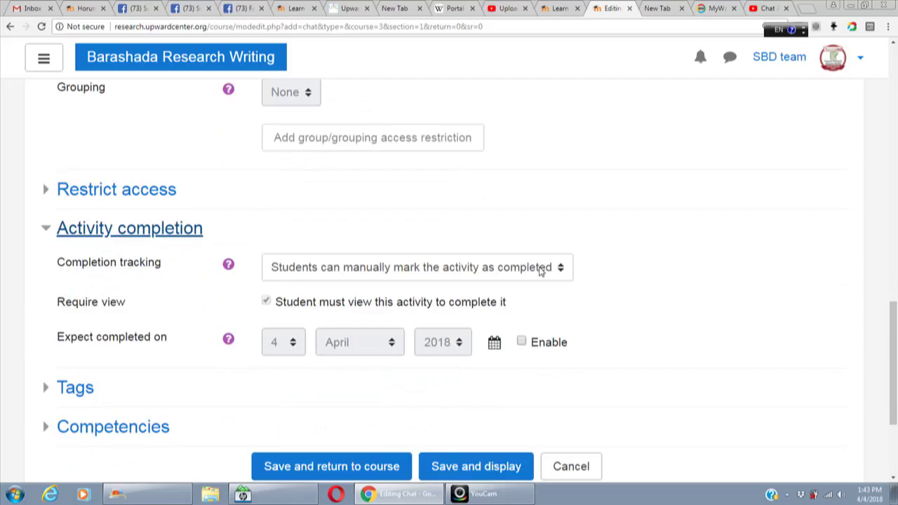
{"action": "left_click", "coordinate": [522, 342]}
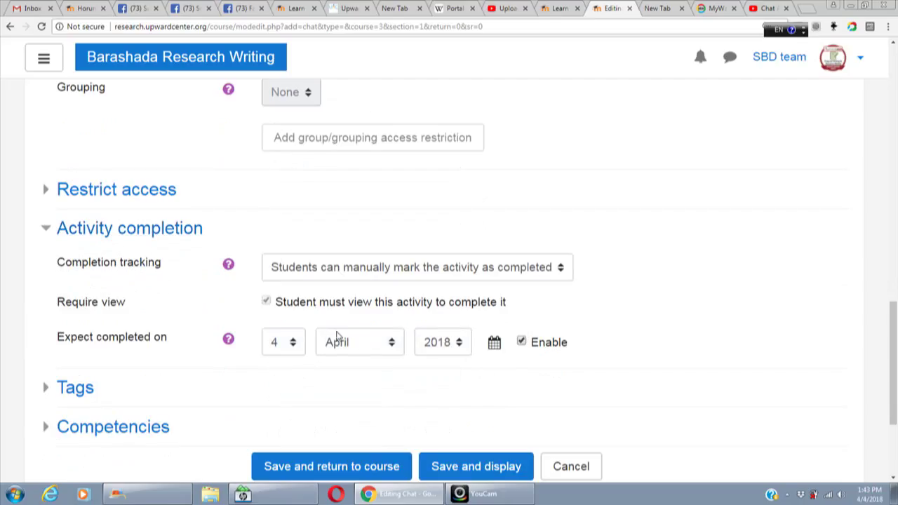
{"action": "left_click", "coordinate": [294, 342]}
{"action": "scroll", "coordinate": [292, 150], "scroll_direction": "down", "scroll_amount": 3}
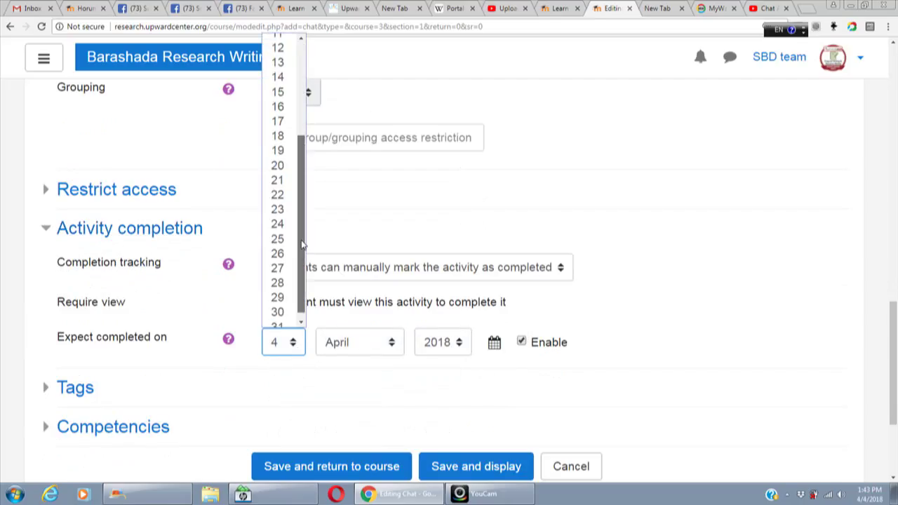
{"action": "left_click", "coordinate": [281, 128]}
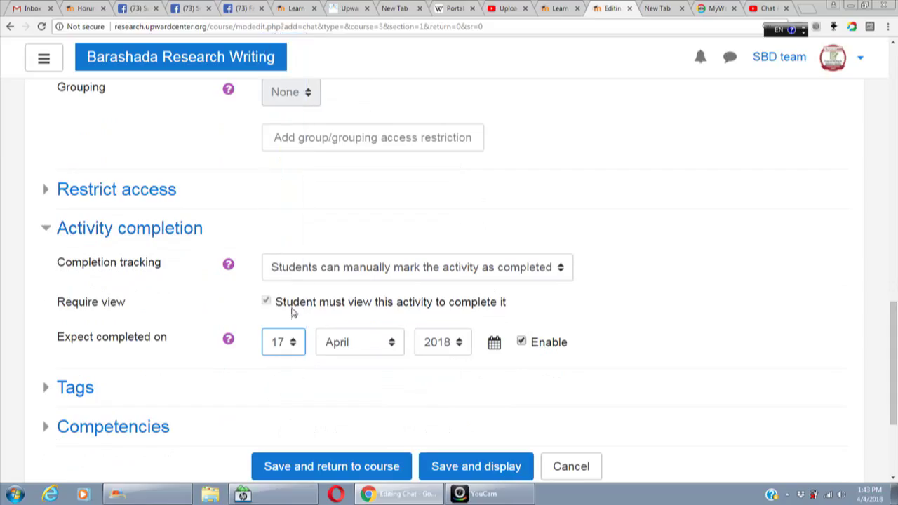
{"action": "left_click", "coordinate": [295, 342]}
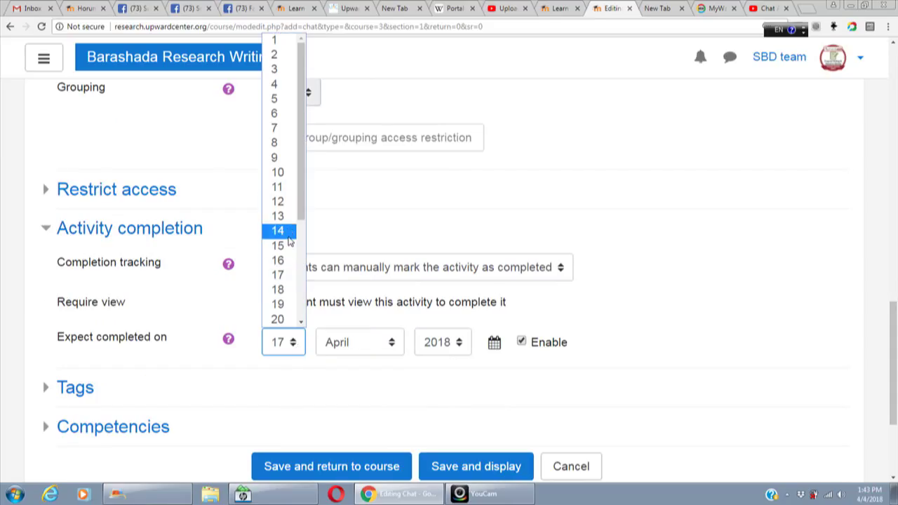
{"action": "left_click", "coordinate": [288, 275]}
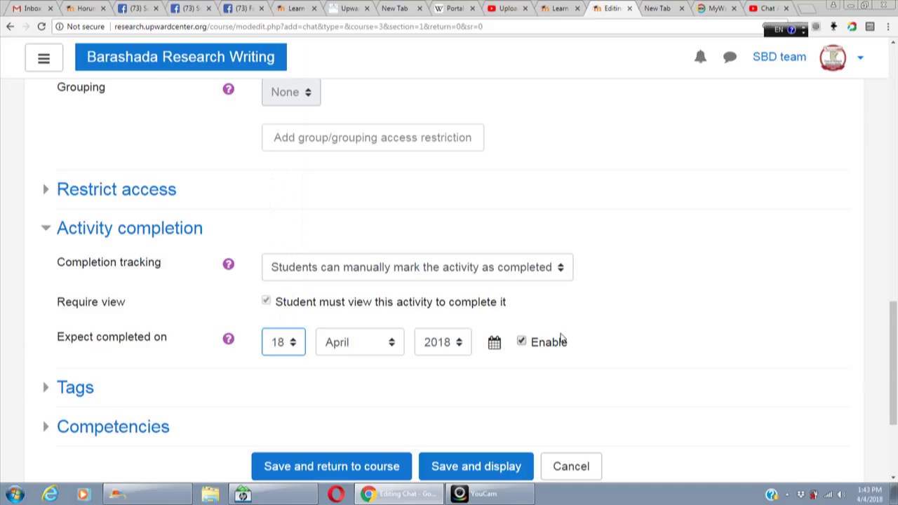
{"action": "left_click_drag", "start_coordinate": [895, 343], "coordinate": [895, 362]}
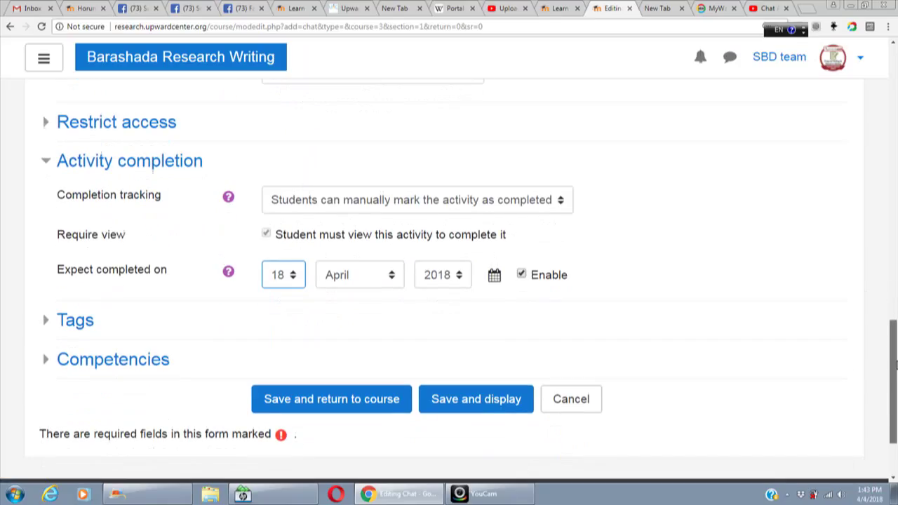
{"action": "left_click", "coordinate": [357, 400]}
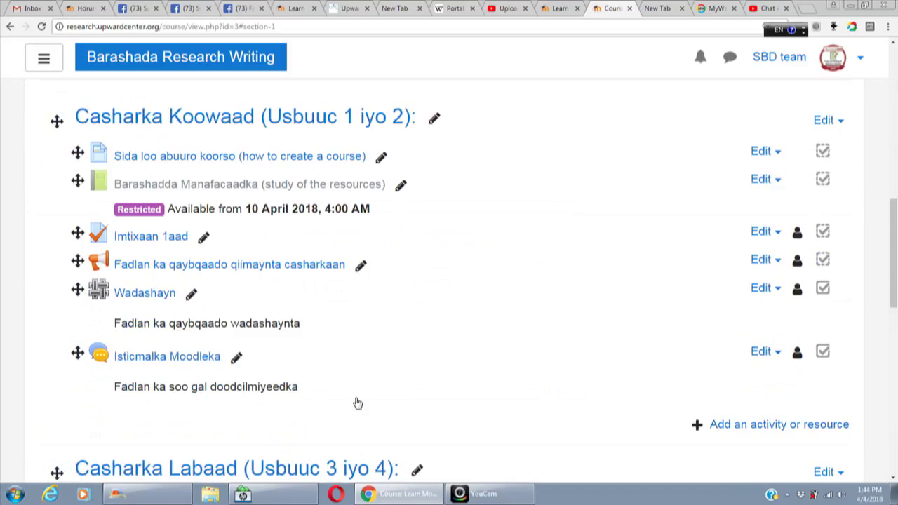
{"action": "left_click", "coordinate": [862, 58]}
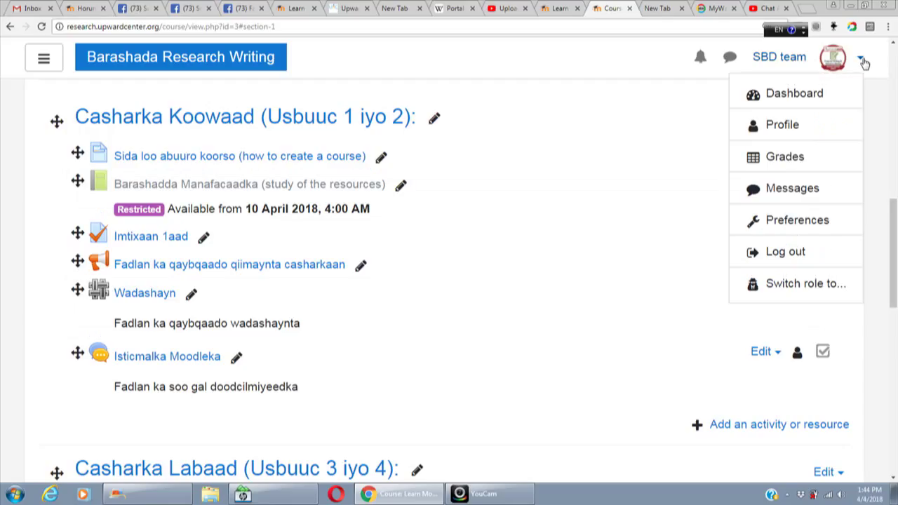
{"action": "left_click", "coordinate": [652, 156]}
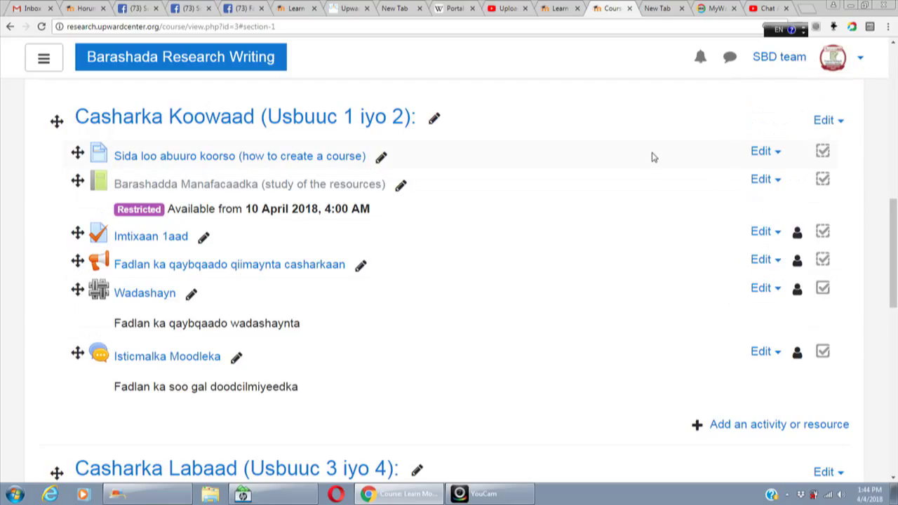
{"action": "left_click", "coordinate": [863, 60]}
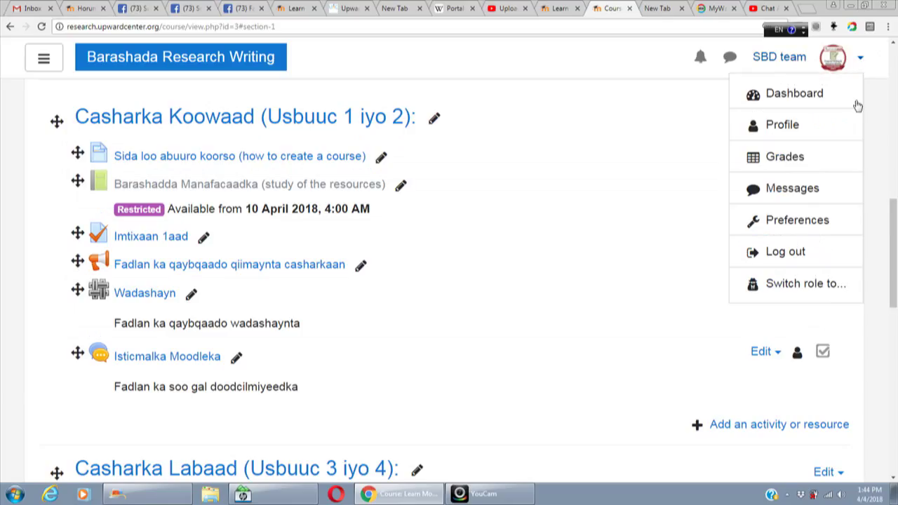
{"action": "left_click", "coordinate": [609, 164]}
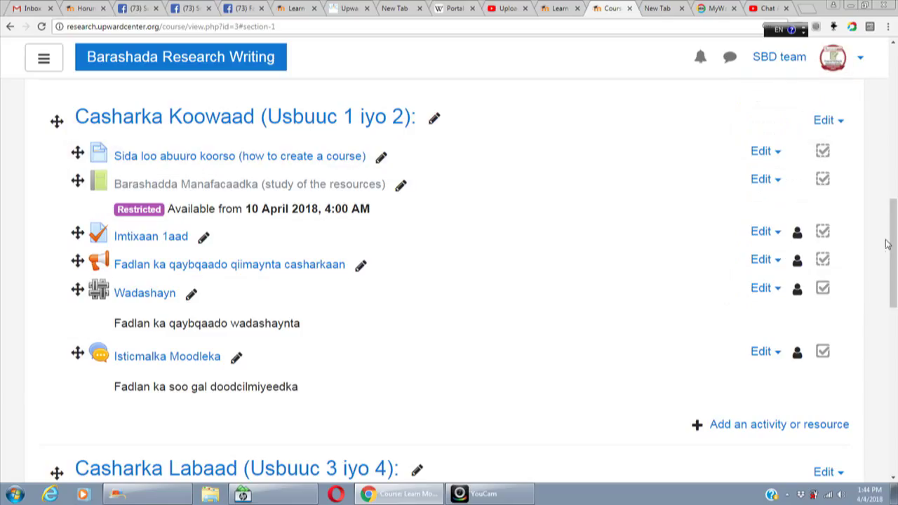
- Switch the role to Student for viewing the Learn Moodle basics course
{"action": "left_click_drag", "start_coordinate": [892, 242], "coordinate": [894, 80]}
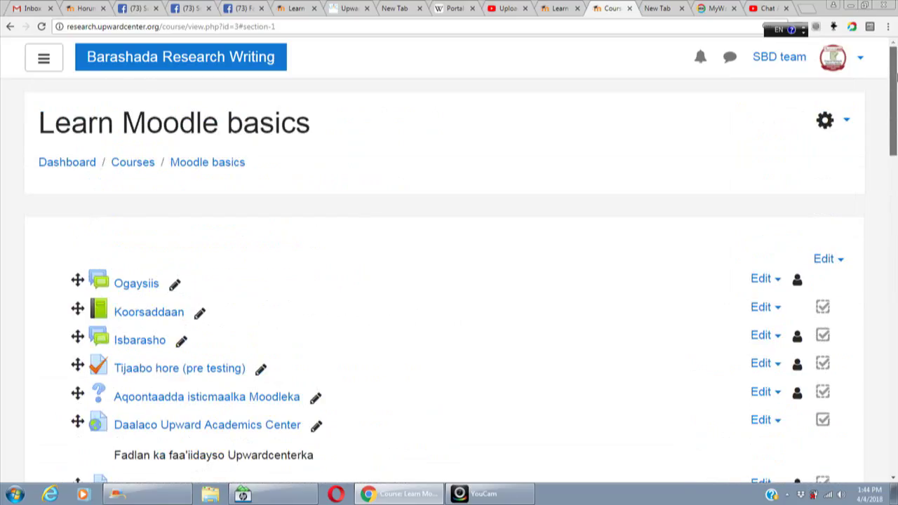
{"action": "left_click", "coordinate": [863, 61]}
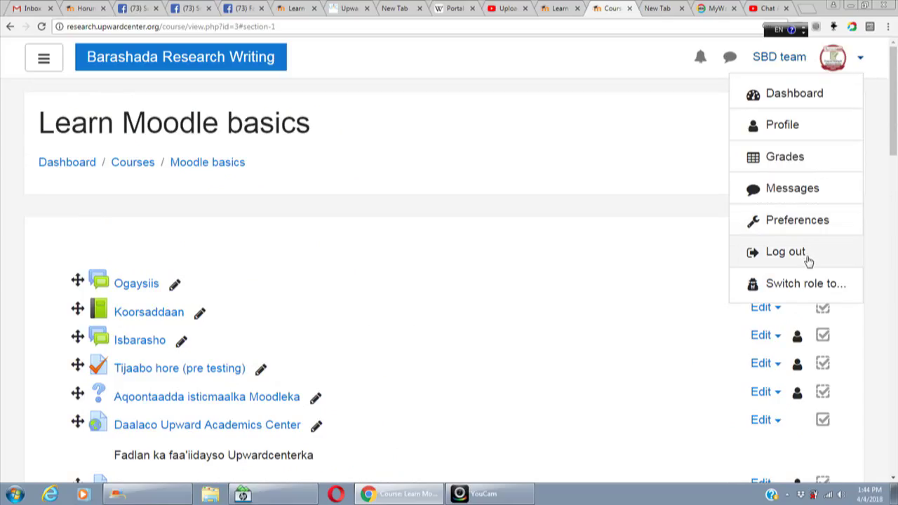
{"action": "left_click", "coordinate": [781, 285]}
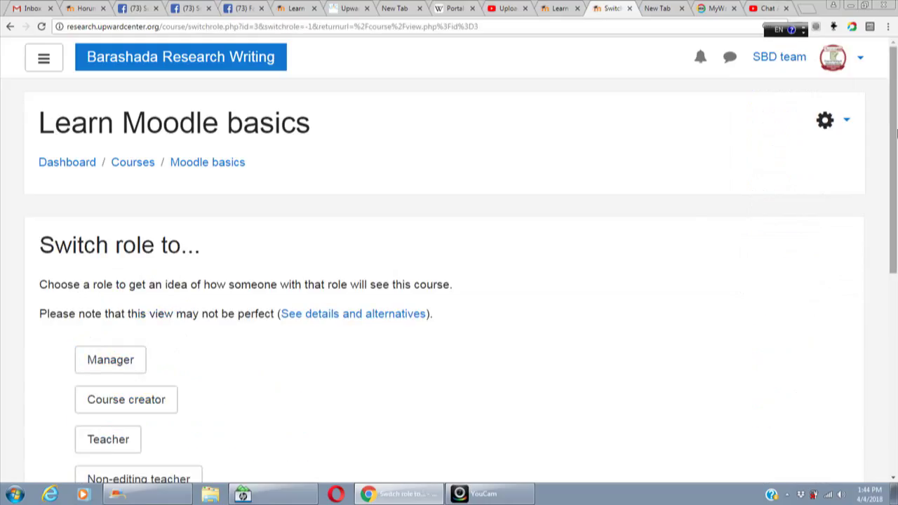
{"action": "scroll", "coordinate": [896, 132], "scroll_direction": "down", "scroll_amount": 2}
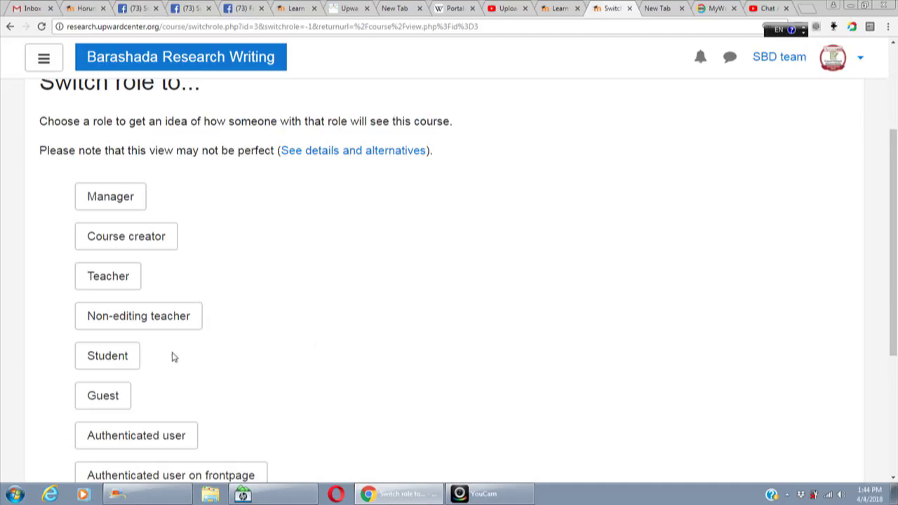
{"action": "left_click", "coordinate": [86, 360]}
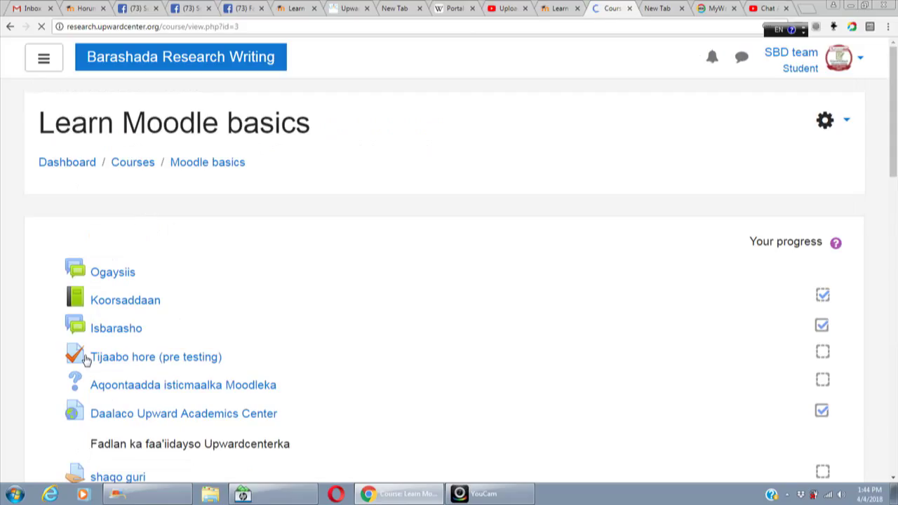
- Open the "Isticmalka Moodleka" chat activity in the first lesson section and enter its chat room
{"action": "left_click_drag", "start_coordinate": [893, 166], "coordinate": [832, 330]}
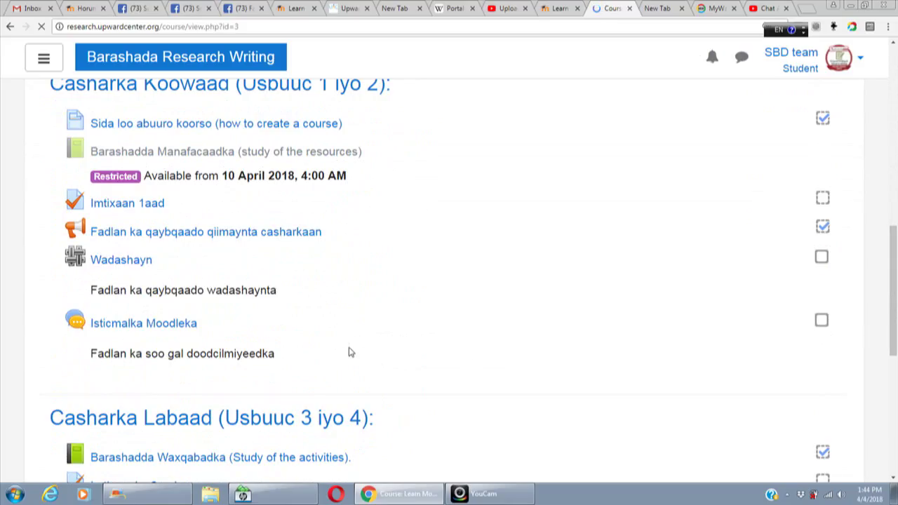
{"action": "left_click", "coordinate": [177, 327]}
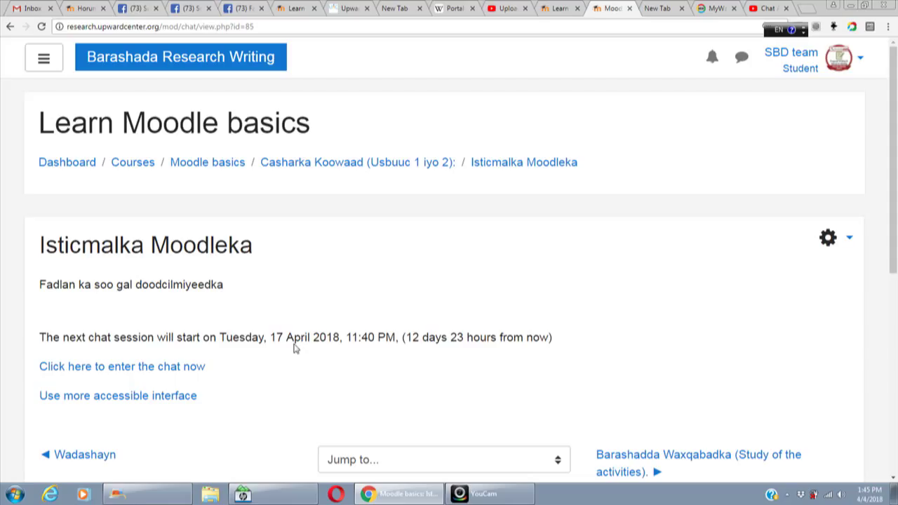
{"action": "left_click", "coordinate": [172, 368]}
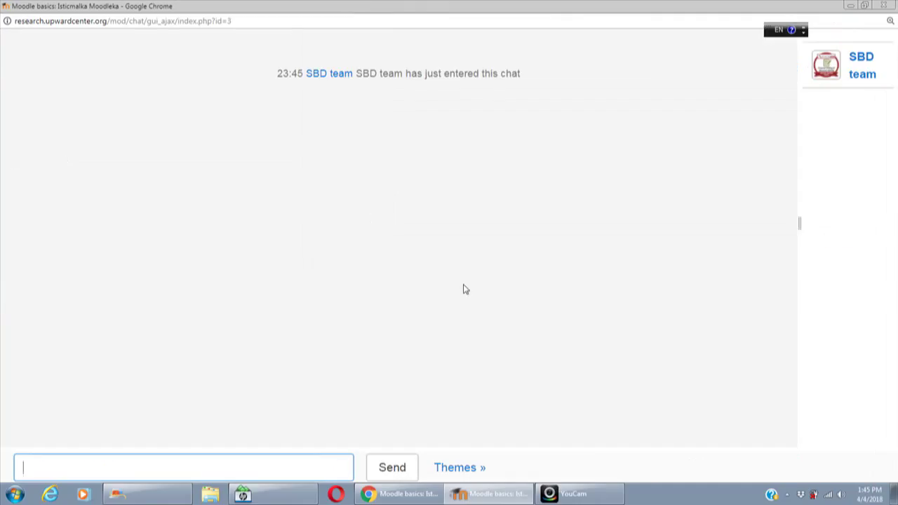
{"action": "key", "text": "super+Up"}
- Send the message "Asalaamu Calaykum" in the chat room
{"action": "type", "text": "Asalaam"}
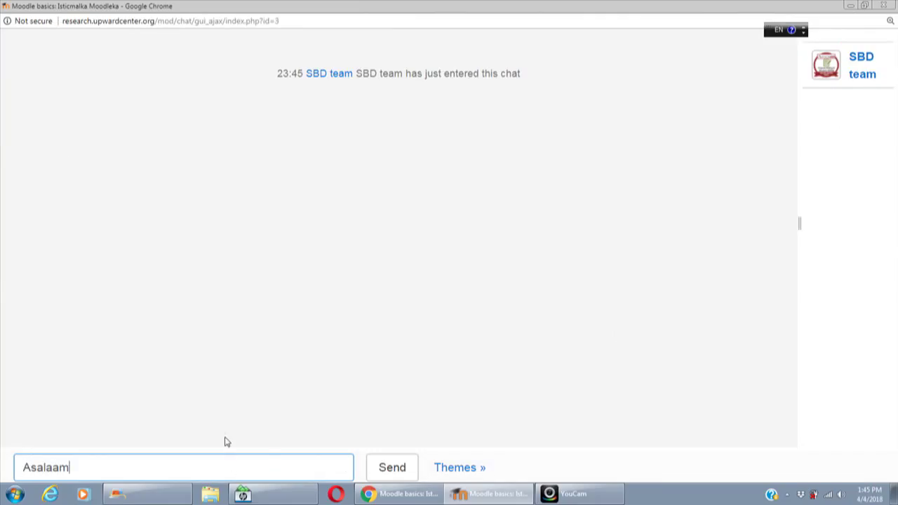
{"action": "type", "text": "u Calaykum"}
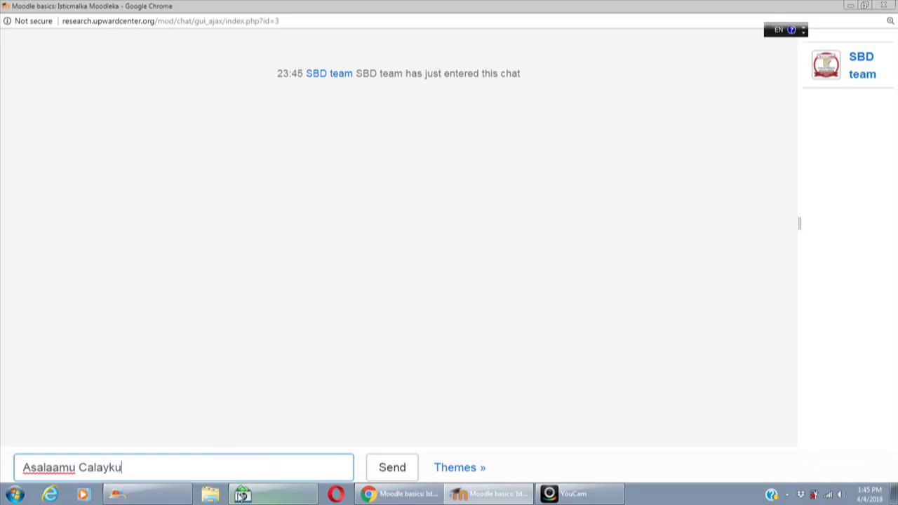
{"action": "left_click", "coordinate": [393, 467]}
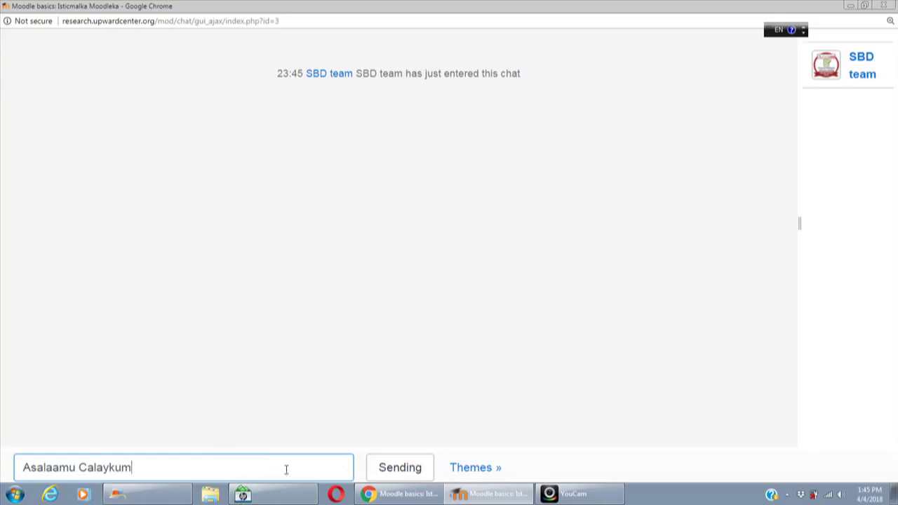
- Send the message "walaalayaal, sidee tiihiin" in the chat room
{"action": "type", "text": "wa"}
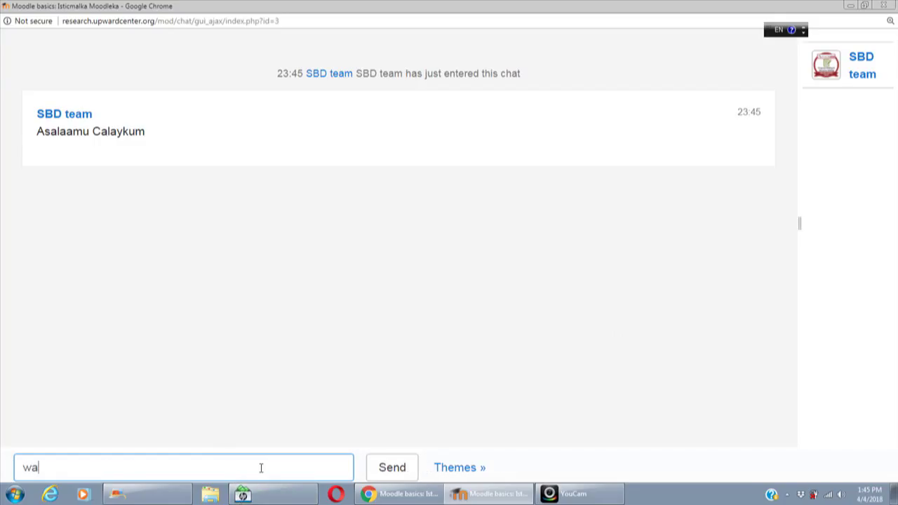
{"action": "type", "text": "laalayaal, sid"}
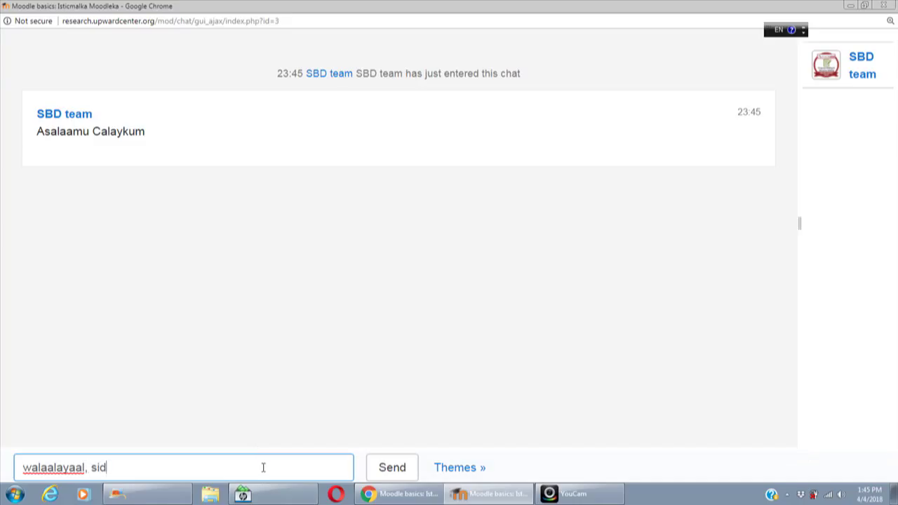
{"action": "type", "text": "ee tiihiin"}
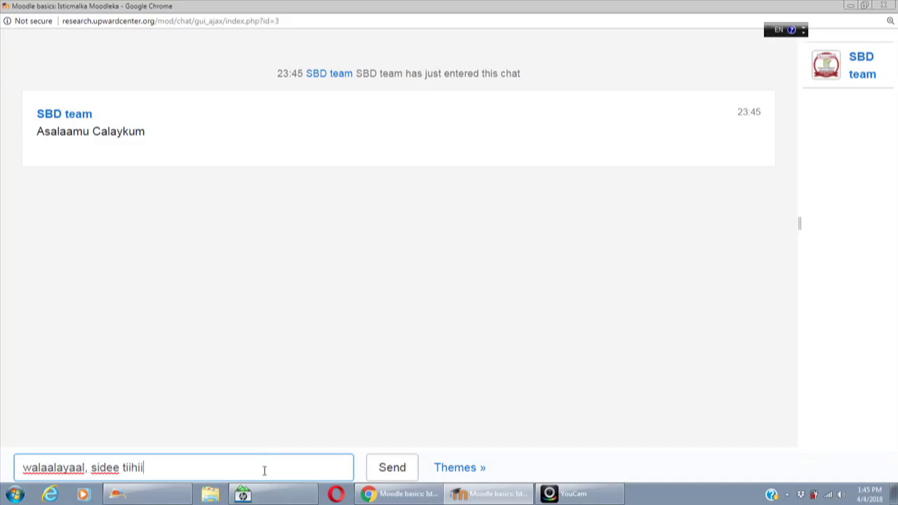
{"action": "left_click", "coordinate": [372, 472]}
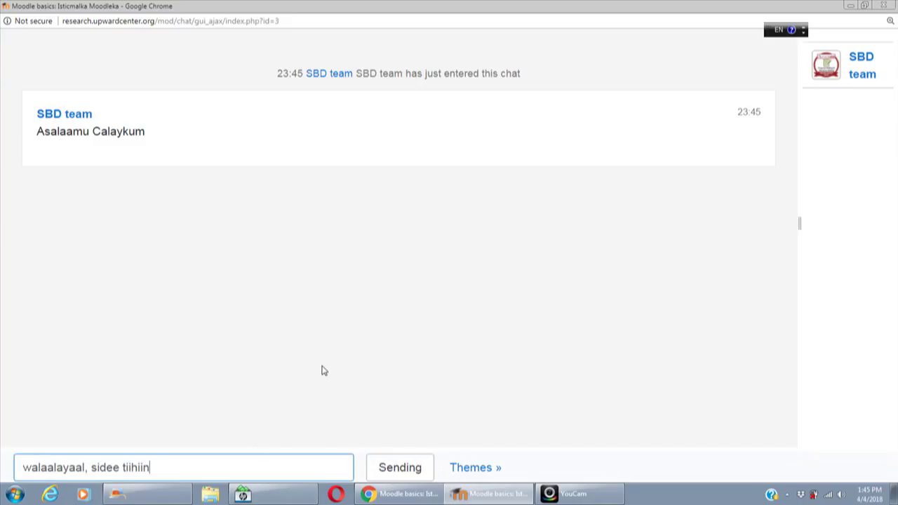